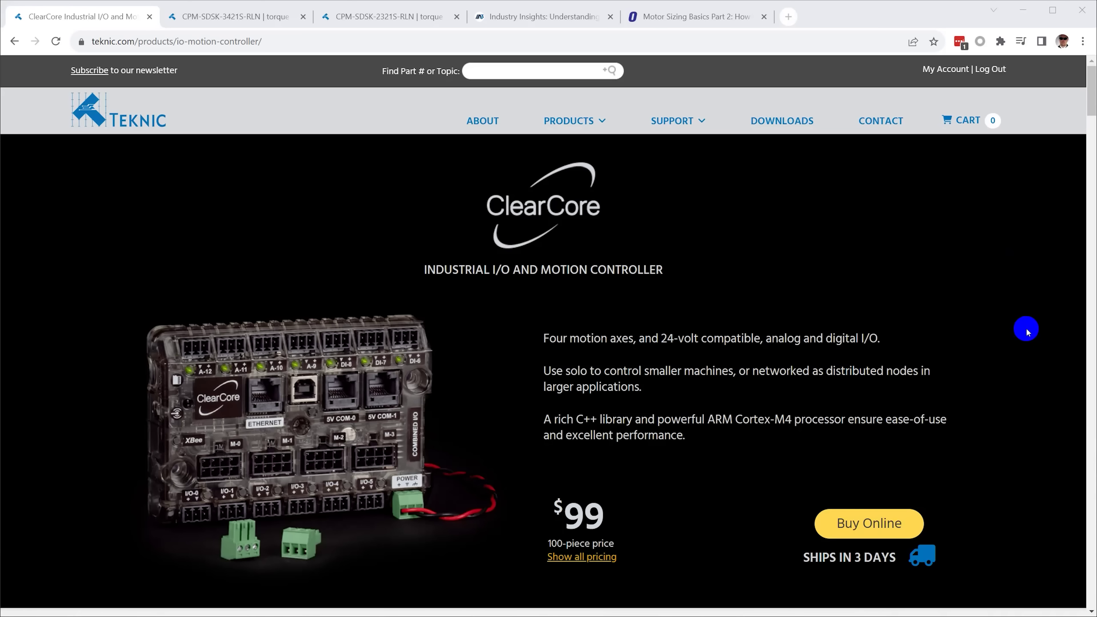
# - Scroll down to the ClearPath all-in-one brushless servo system section
pyautogui.scroll(-20, 1028, 332)
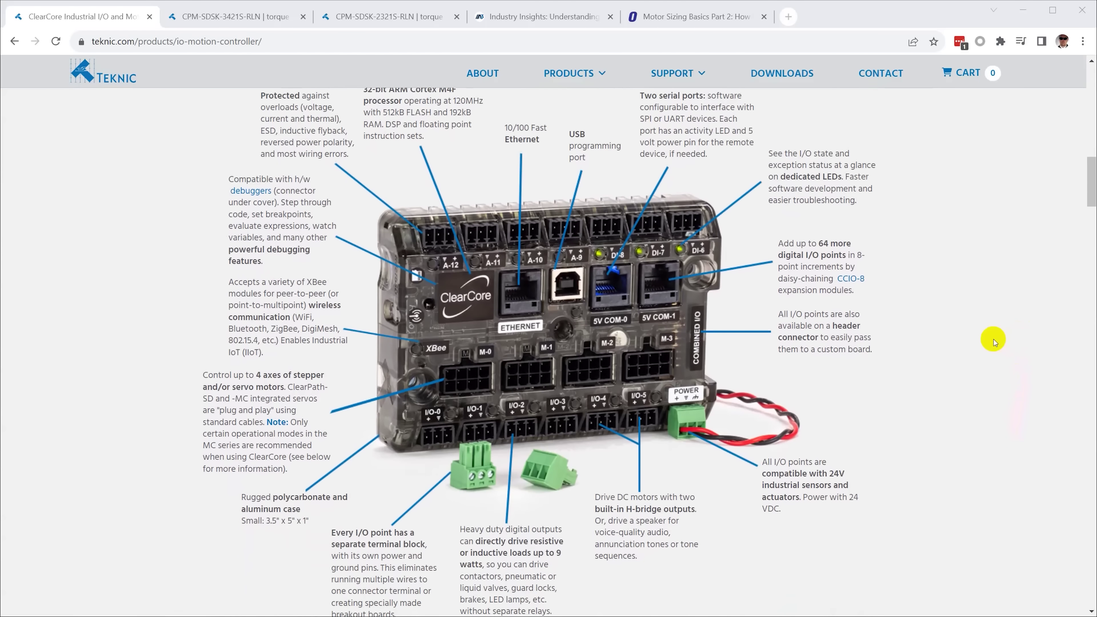
pyautogui.scroll(-10, 994, 342)
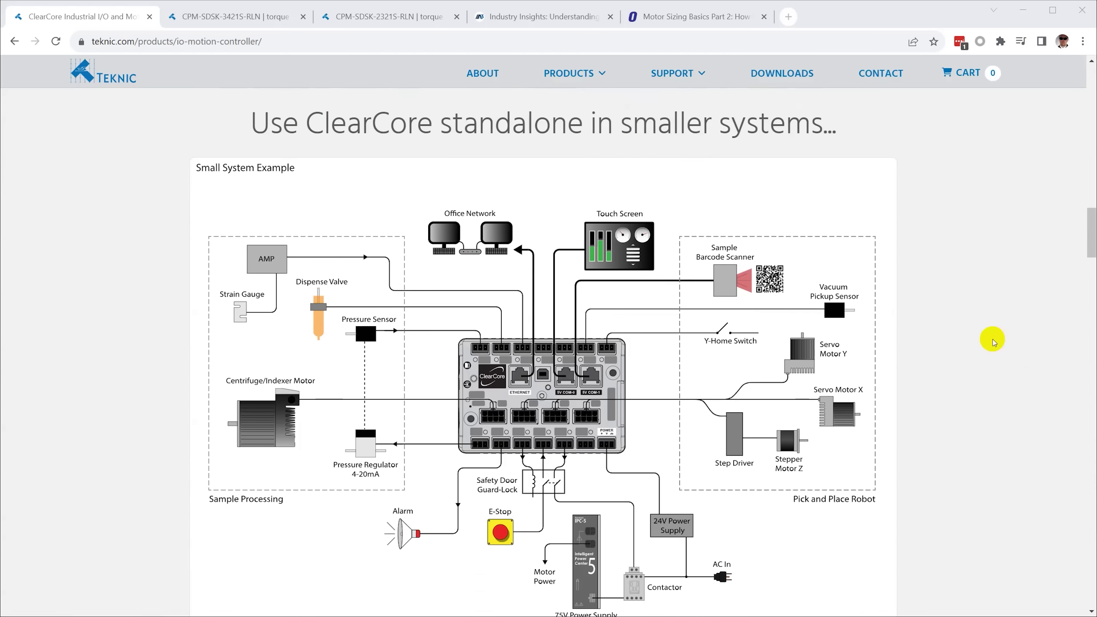
pyautogui.scroll(-10, 993, 341)
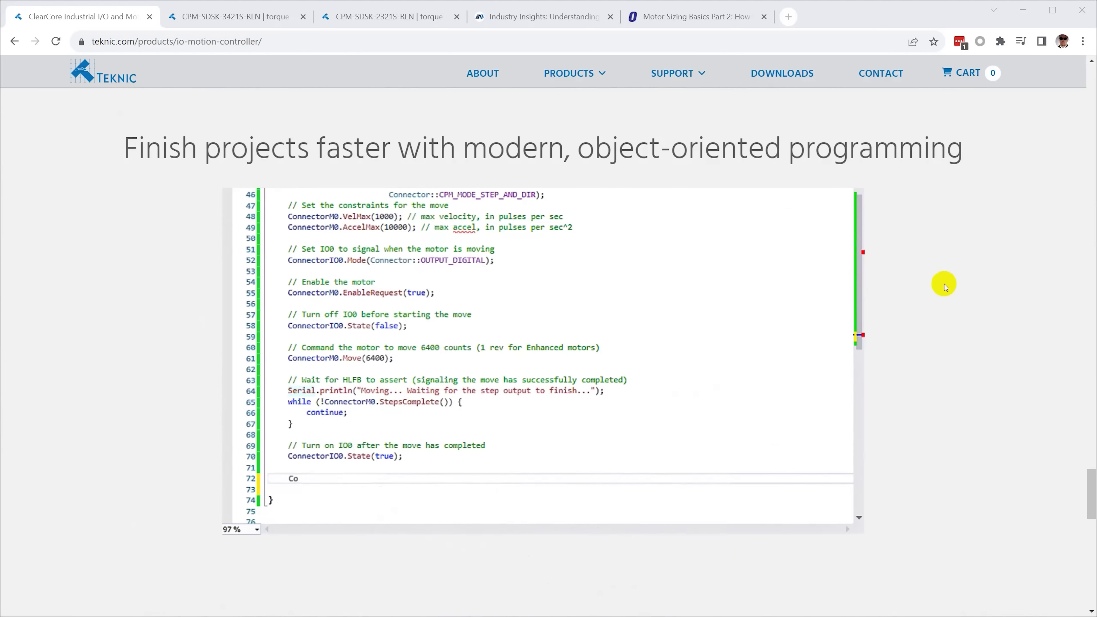
pyautogui.scroll(-10, 954, 289)
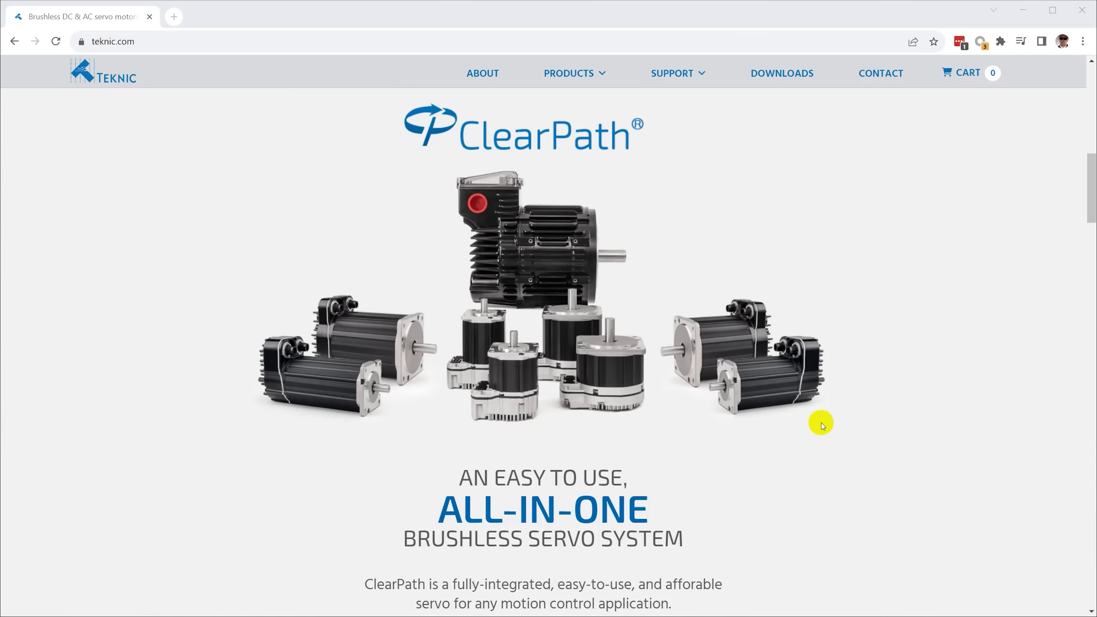
# - Open the ClearPath servo page and browse to the SDSK models table listing 54 motors at 75 VDC
pyautogui.scroll(-3, 1093, 198)
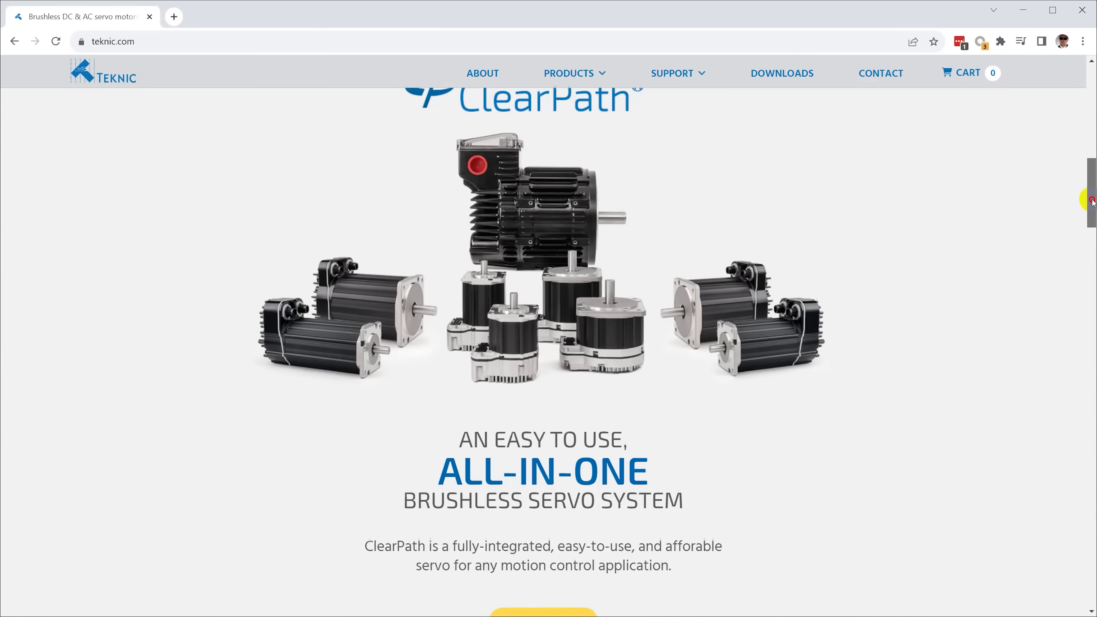
pyautogui.click(544, 499)
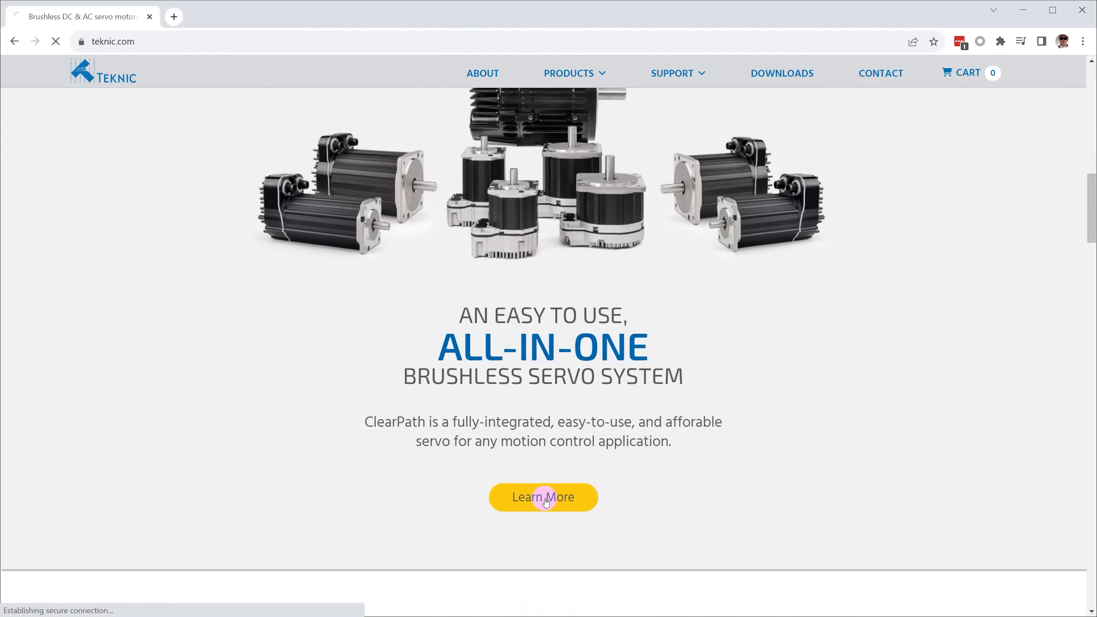
pyautogui.scroll(-3, 899, 401)
pyautogui.scroll(-5, 899, 401)
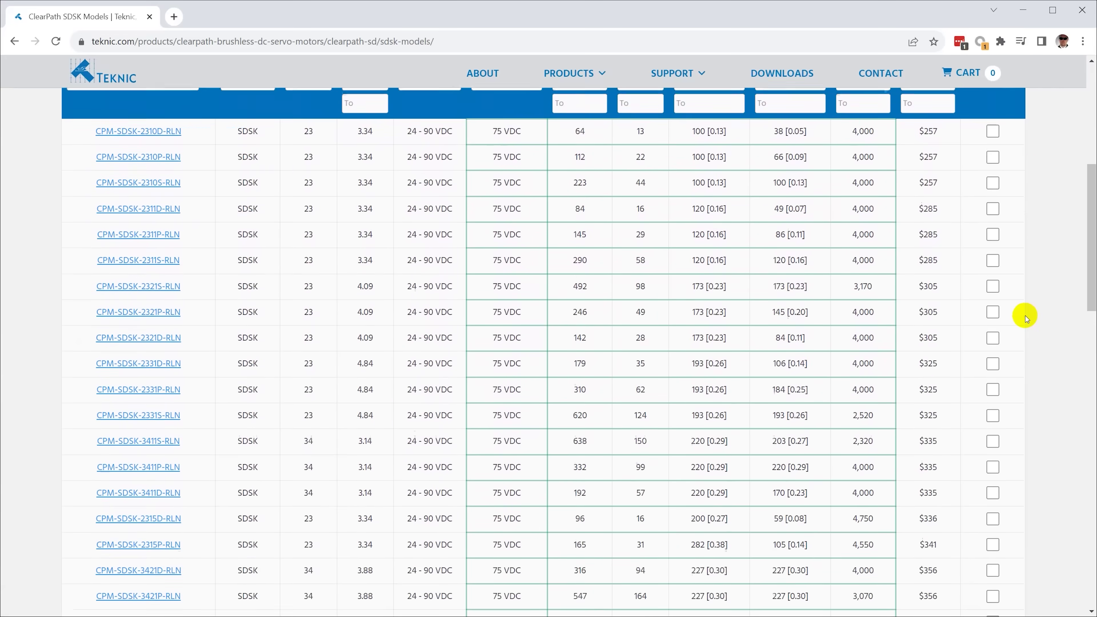
pyautogui.scroll(-2, 1024, 311)
pyautogui.scroll(-9, 1028, 321)
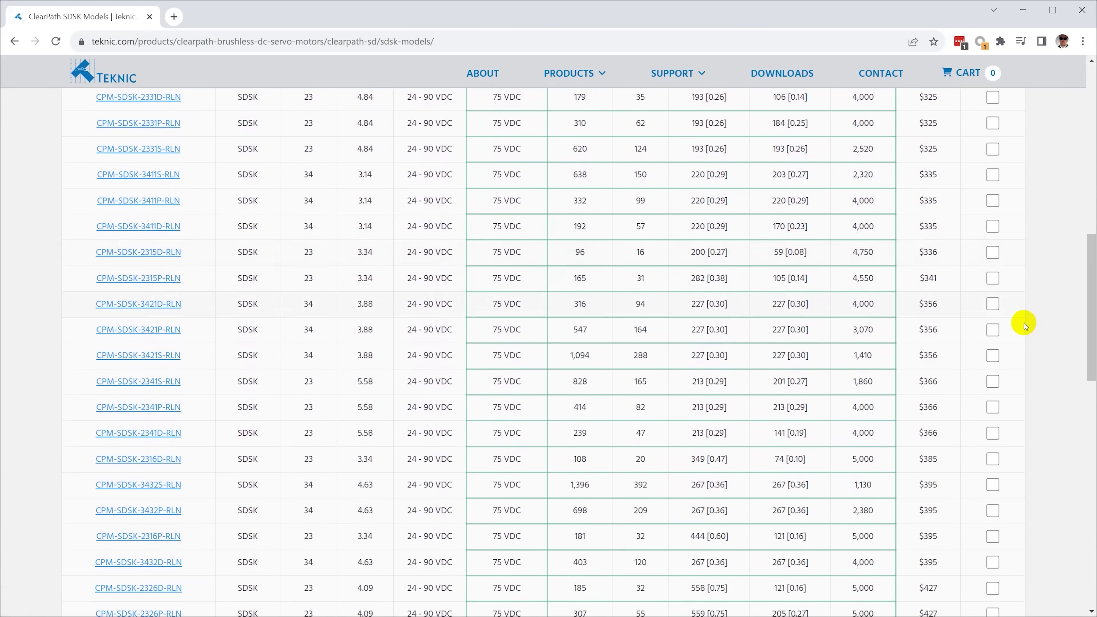
pyautogui.scroll(-3, 1030, 295)
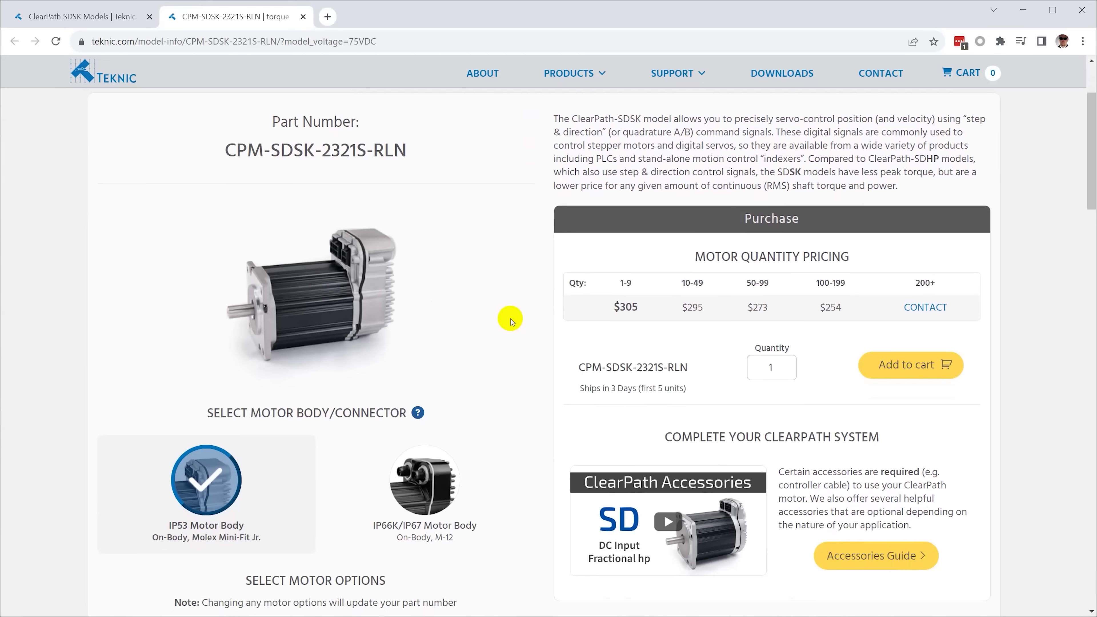
pyautogui.scroll(-12, 511, 322)
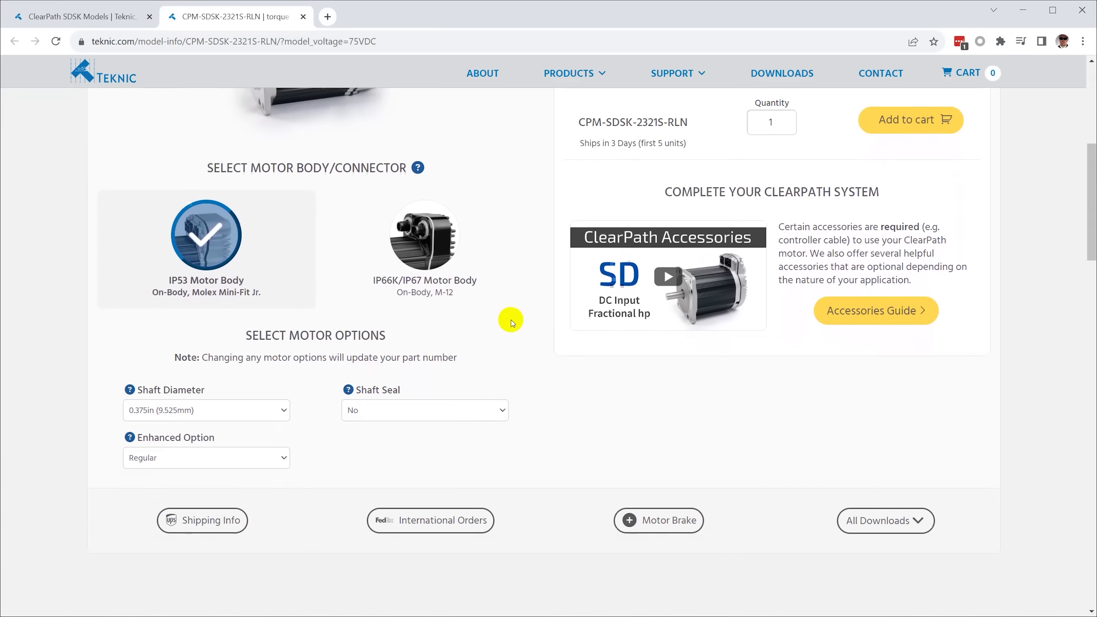
pyautogui.scroll(-10, 510, 327)
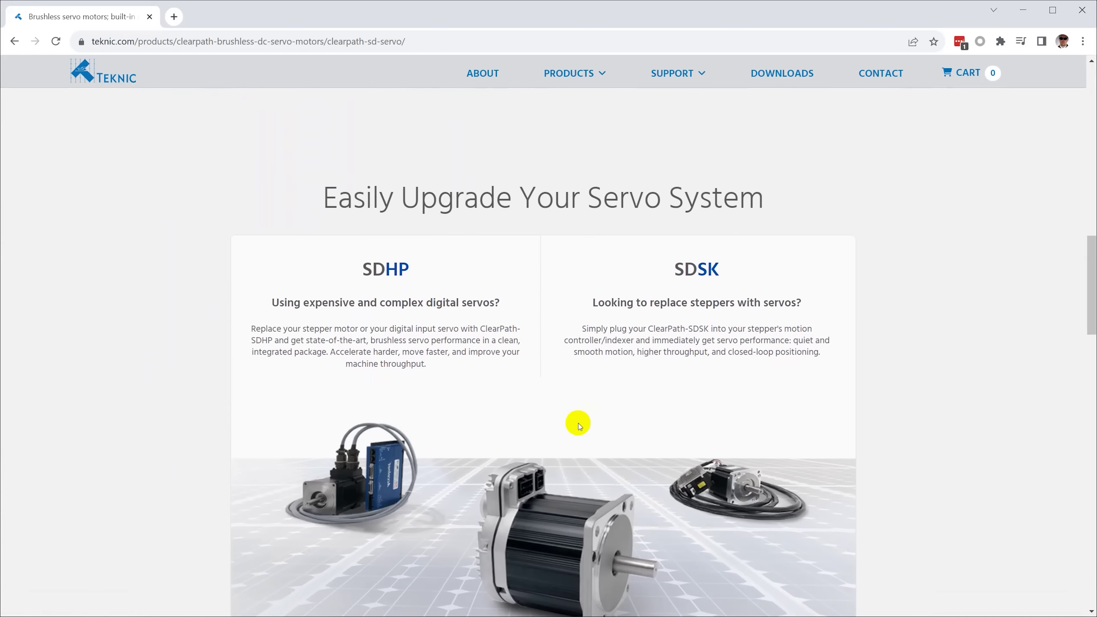
pyautogui.scroll(-14, 578, 426)
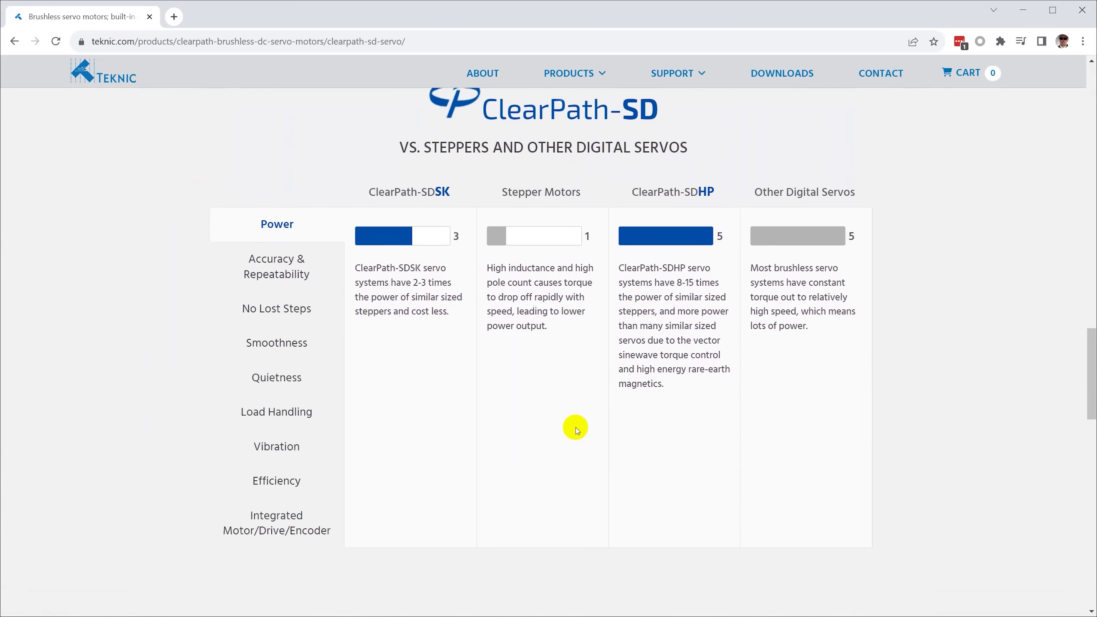
pyautogui.scroll(-16, 576, 430)
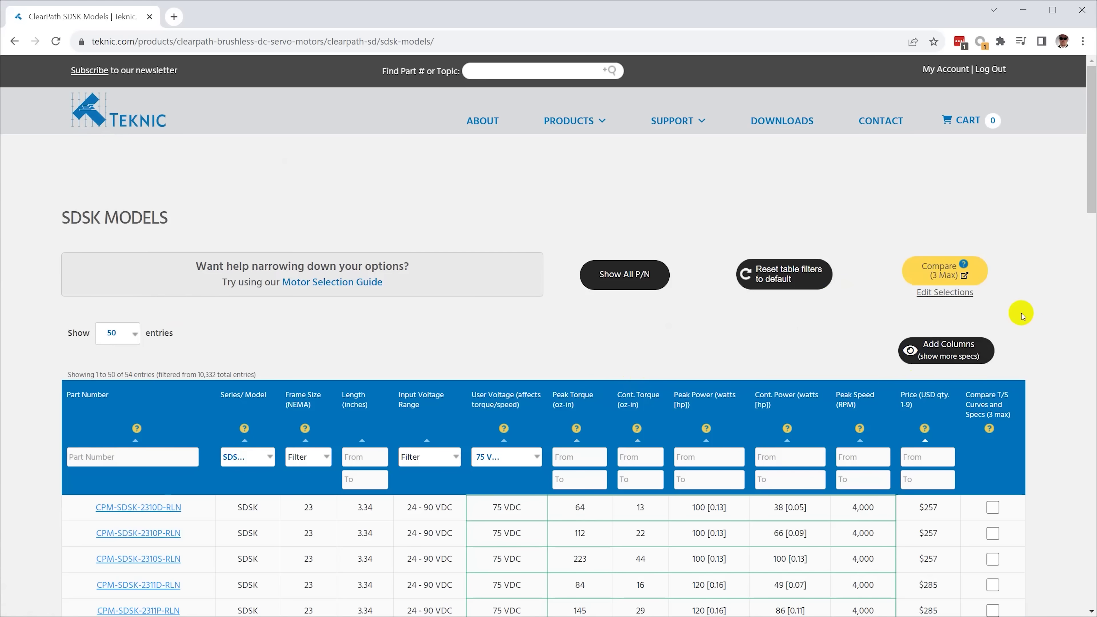
# - Scroll the SDSK models table toward the 3421S-RLN and 2321S-RLN models
pyautogui.scroll(-8, 1022, 316)
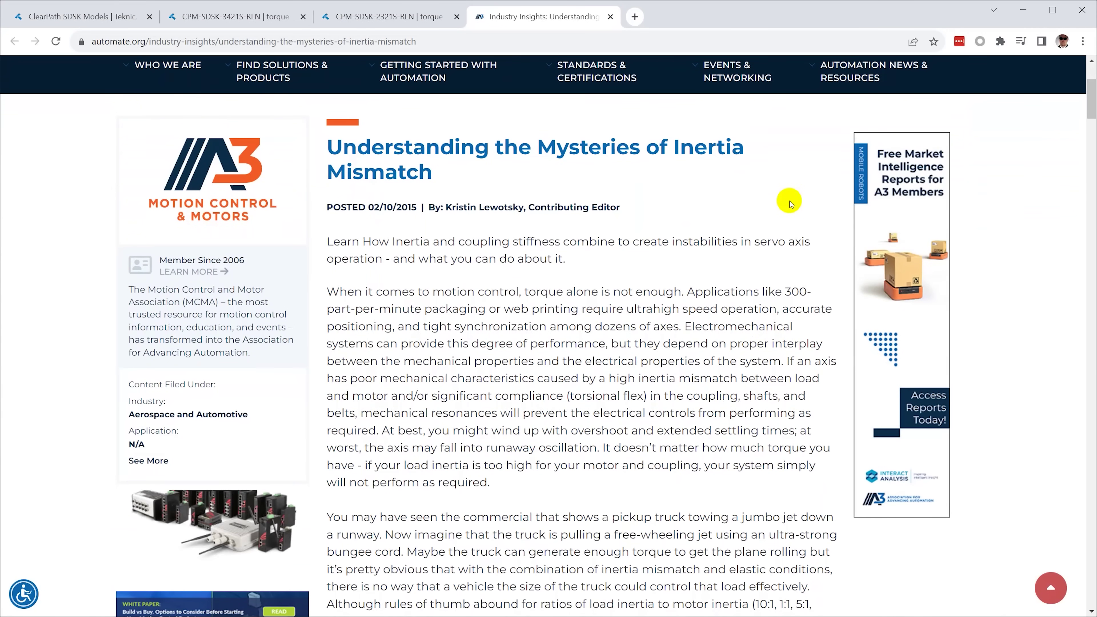
# - Read through the inertia mismatch article, then find the 2321S-RLN rotor inertia of 0.9 oz-in²
pyautogui.scroll(-2, 796, 204)
pyautogui.scroll(-13, 791, 206)
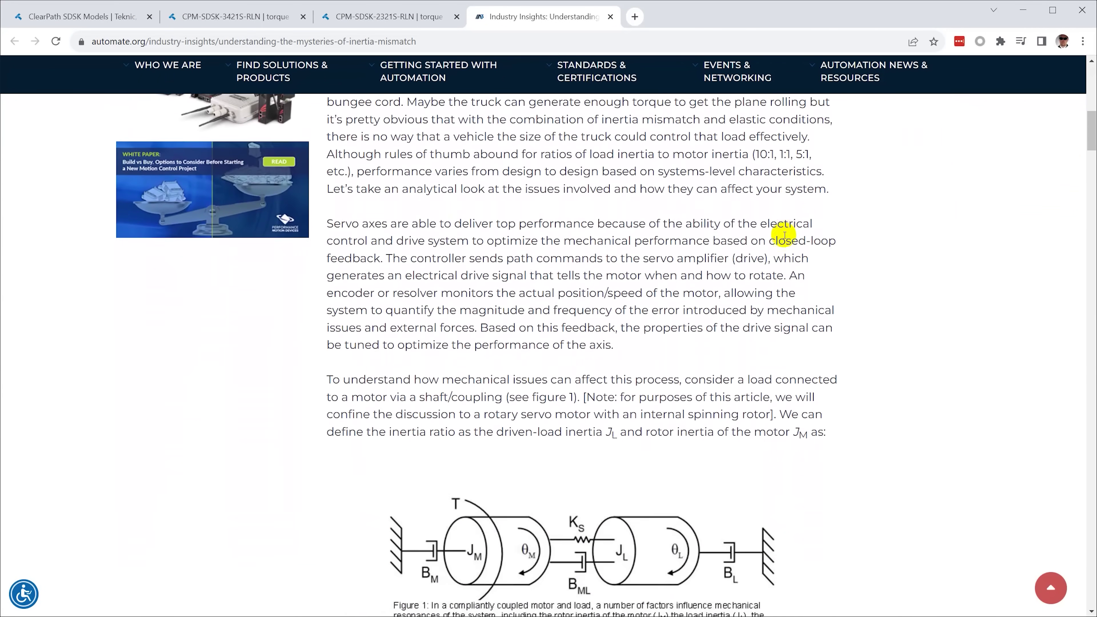
pyautogui.scroll(-15, 751, 397)
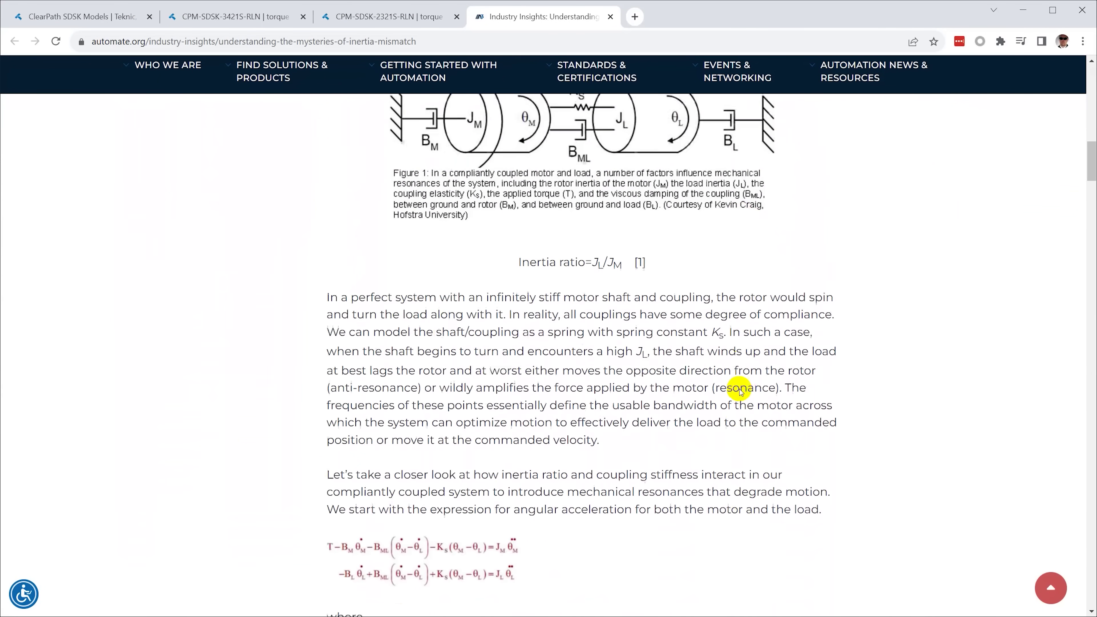
pyautogui.scroll(-8, 742, 389)
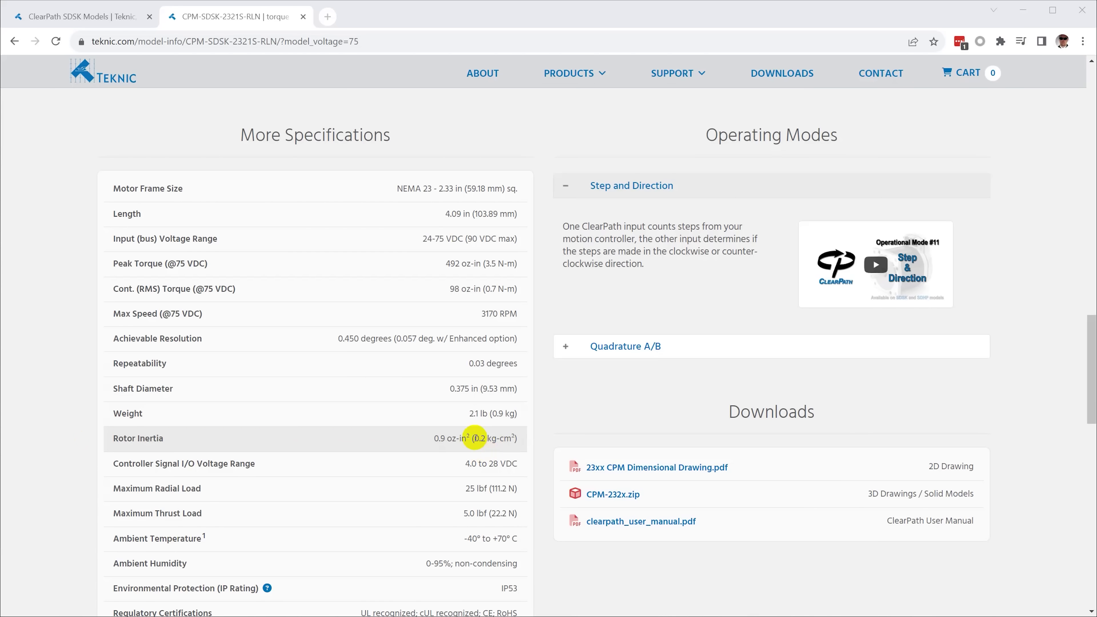
# - Select the IP66K/IP67 motor body to view the ELN variant of the model
pyautogui.scroll(-3, 475, 439)
pyautogui.scroll(5, 472, 452)
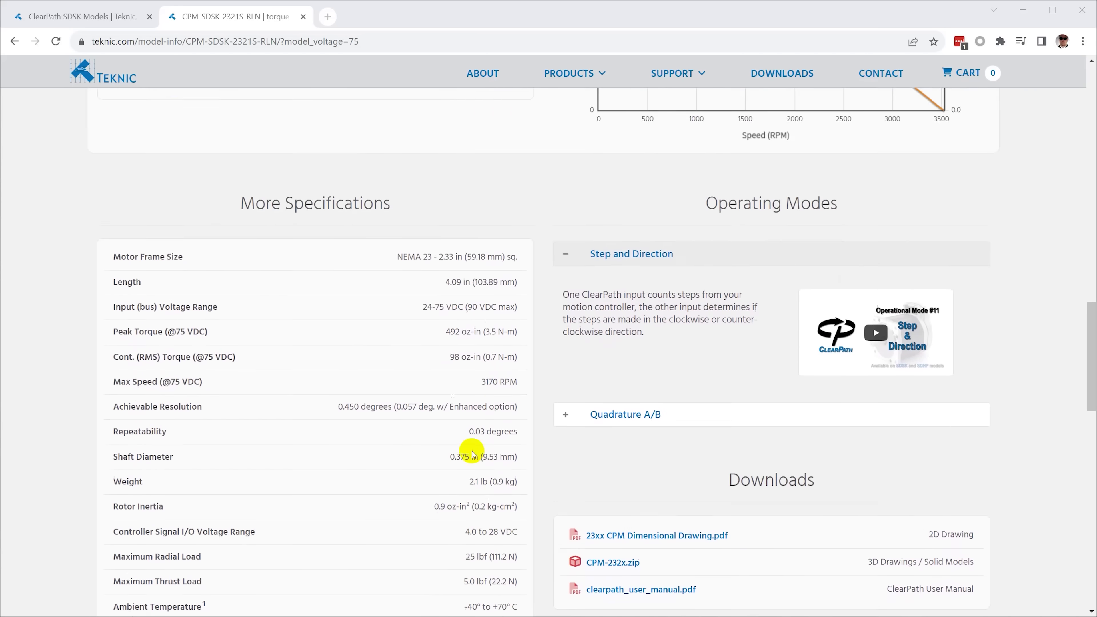
pyautogui.scroll(20, 472, 452)
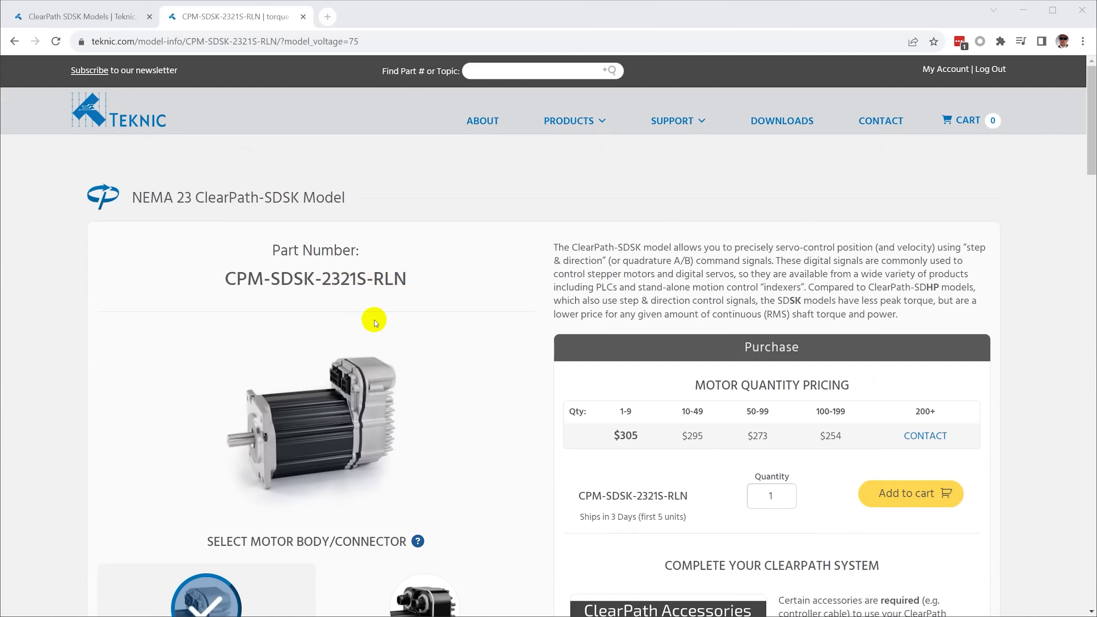
pyautogui.scroll(-5, 374, 322)
pyautogui.click(502, 302)
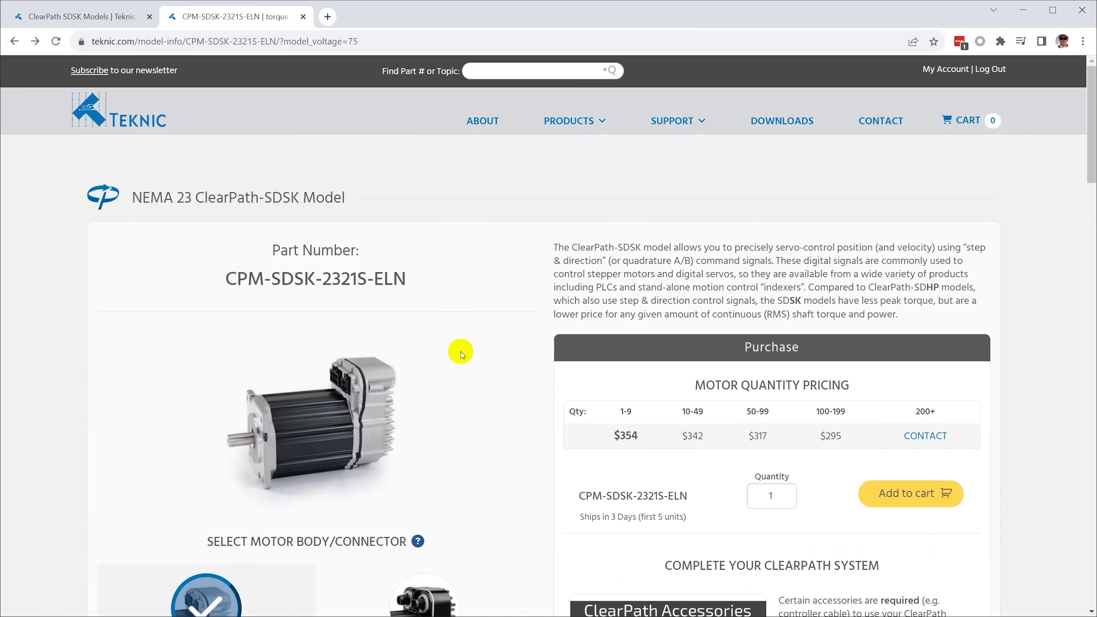
# - Scroll to the 3421S-RLN Torque/Speed Data: 1,094 oz-in peak torque, 1410 RPM at 75 VDC
pyautogui.scroll(-15, 424, 323)
pyautogui.scroll(2, 321, 291)
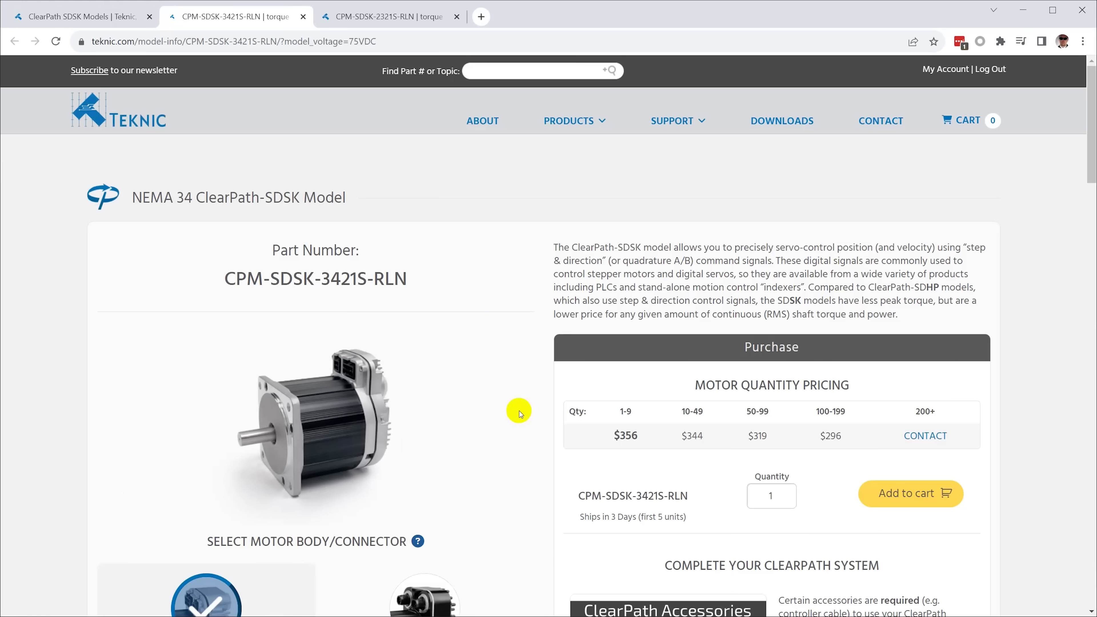
pyautogui.scroll(-9, 520, 413)
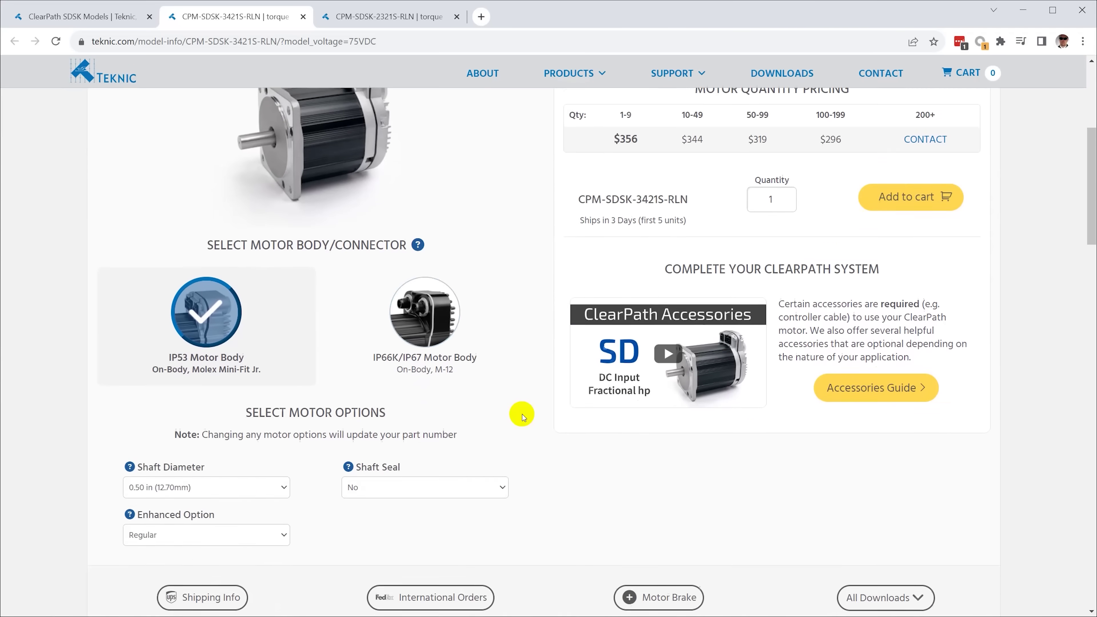
pyautogui.scroll(-10, 523, 415)
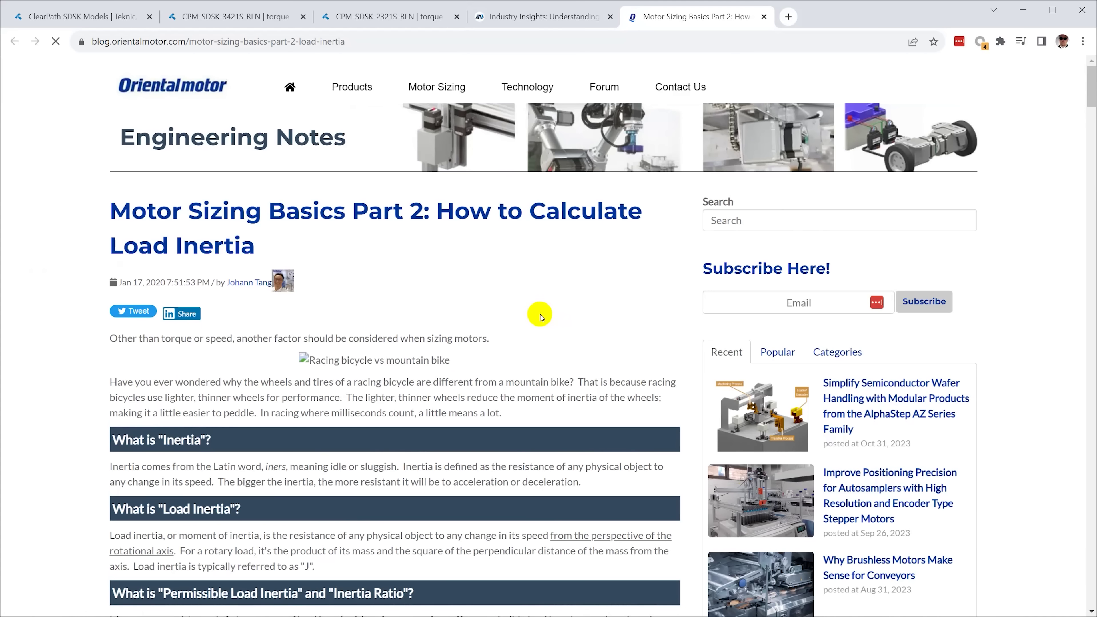
# - Scroll through the Oriental Motor load-inertia article and the ClearPath pricing table with its 3-year warranty
pyautogui.scroll(-3, 542, 317)
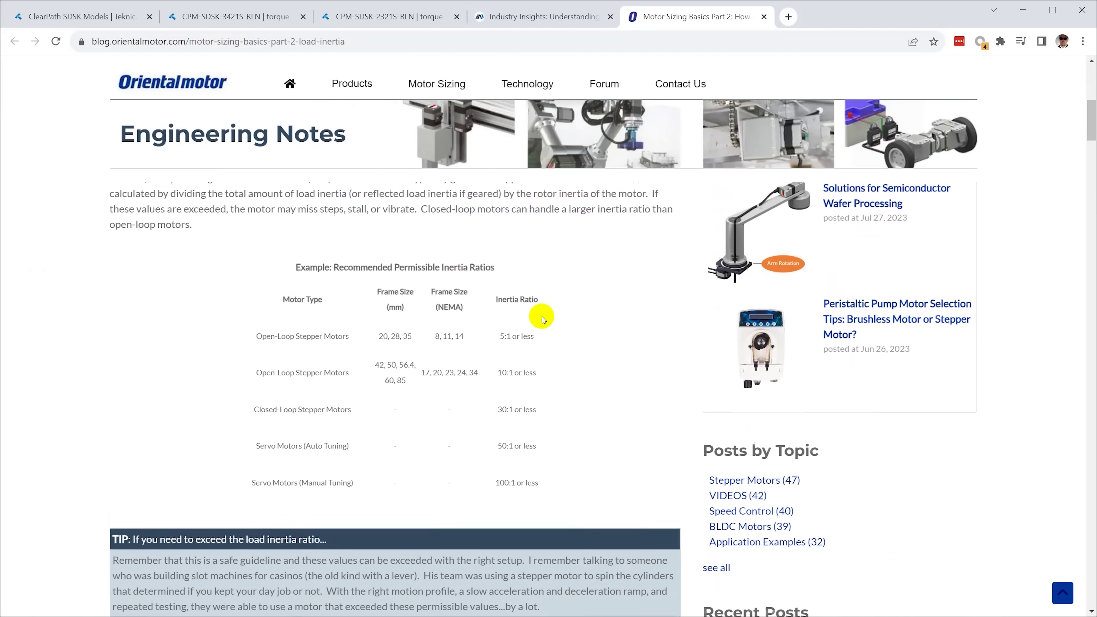
pyautogui.scroll(-10, 543, 319)
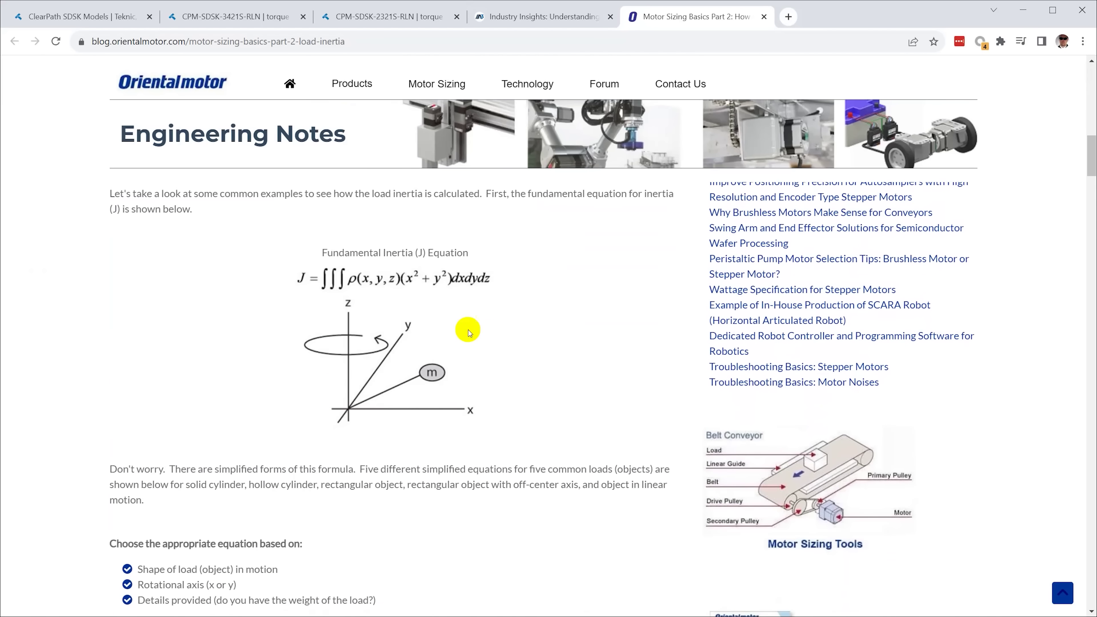
pyautogui.scroll(-12, 470, 333)
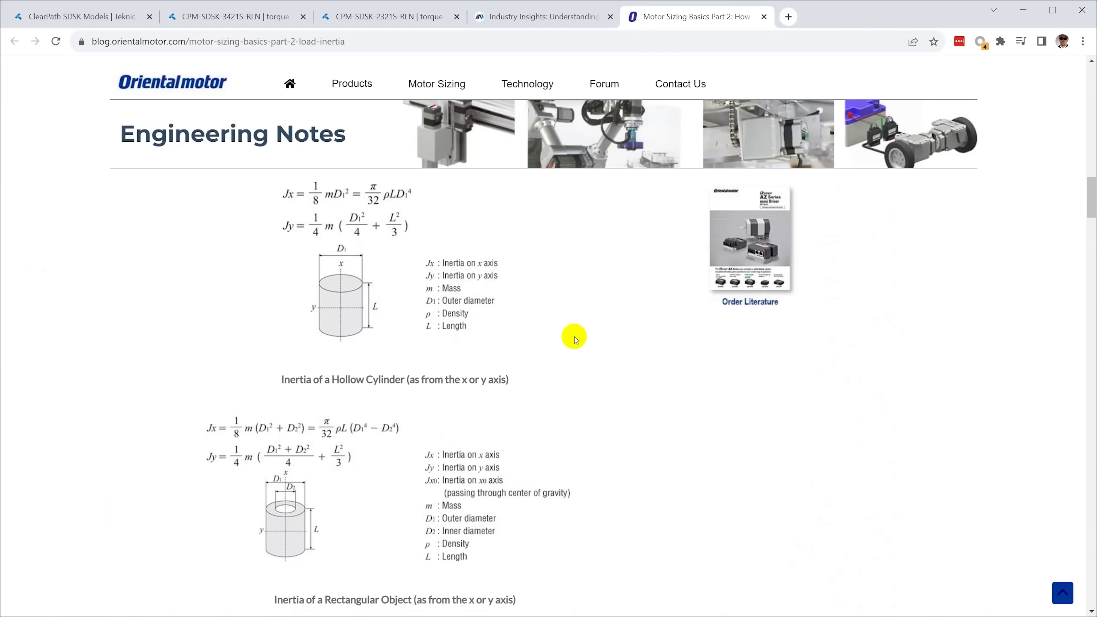
pyautogui.scroll(-15, 575, 339)
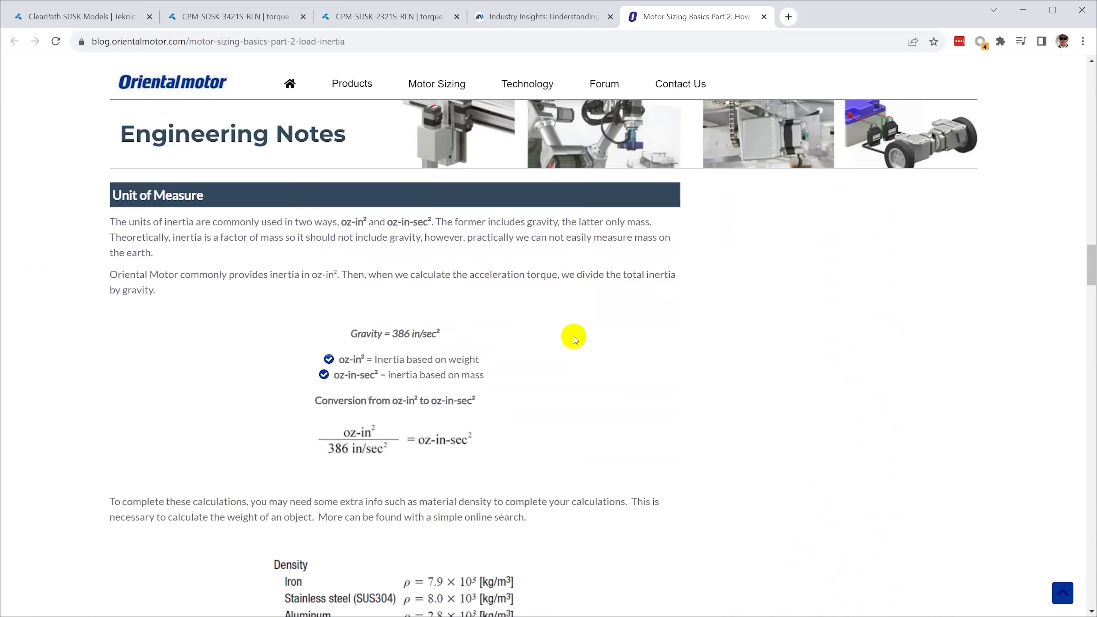
pyautogui.scroll(-10, 575, 339)
pyautogui.scroll(2, 575, 338)
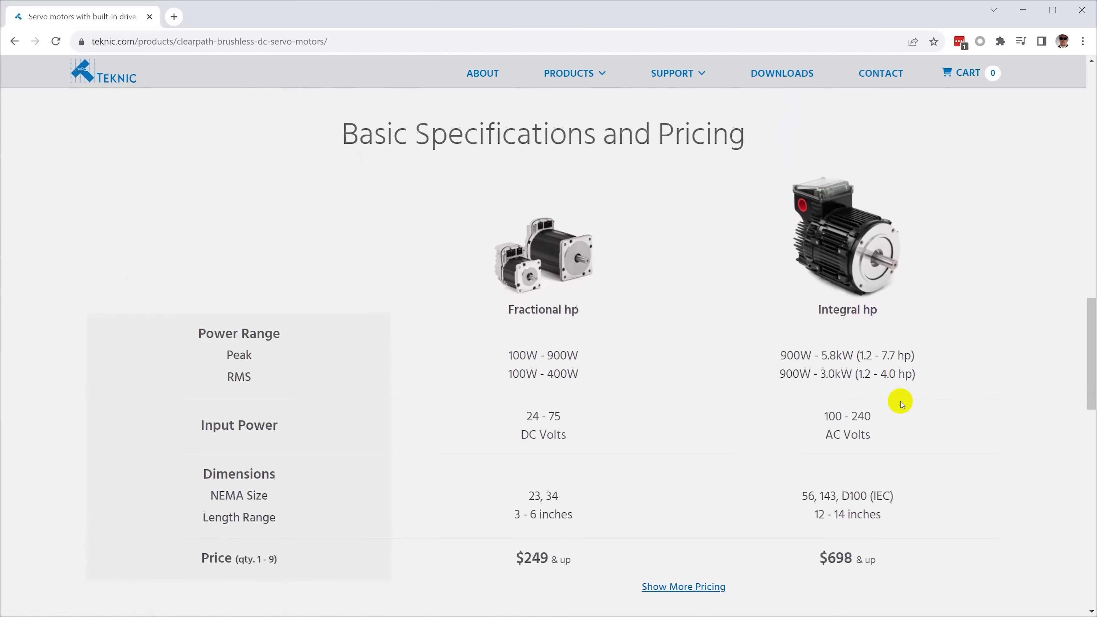
pyautogui.scroll(-3, 899, 400)
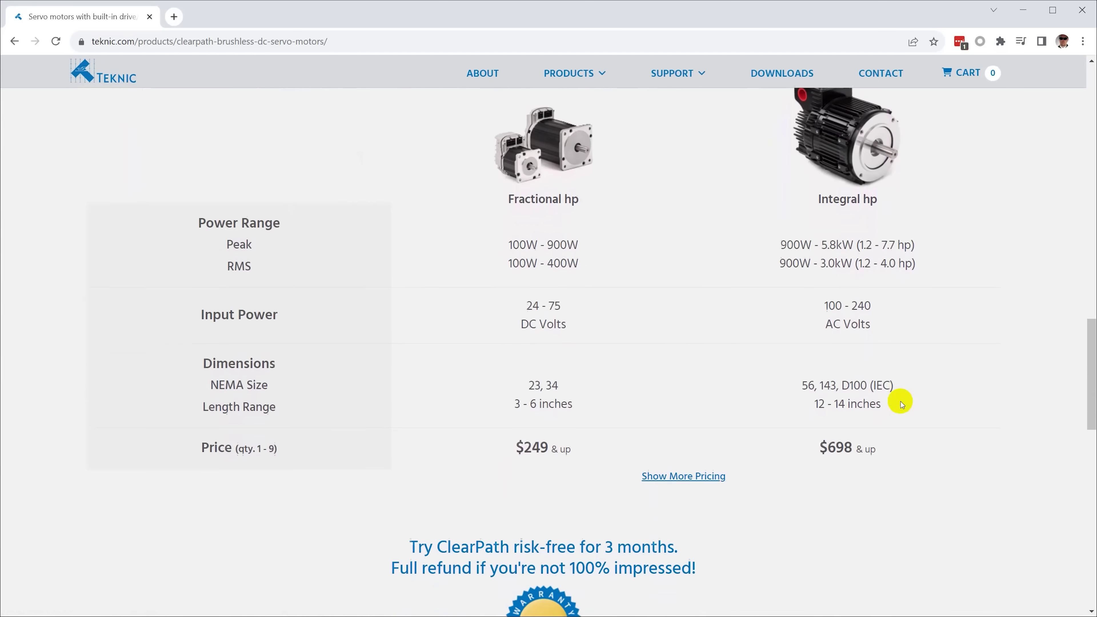
pyautogui.scroll(-3, 902, 404)
pyautogui.scroll(-2, 901, 404)
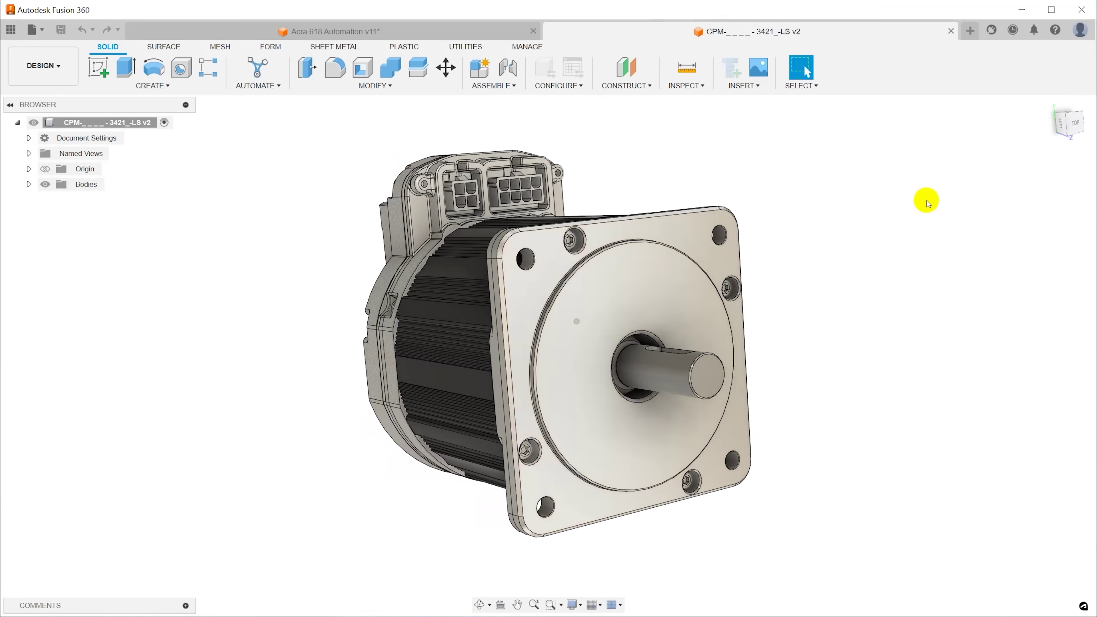
# - Switch back to the Acra 618 Automation v11 assembly document
pyautogui.hotkey('ctrl', 'Tab')
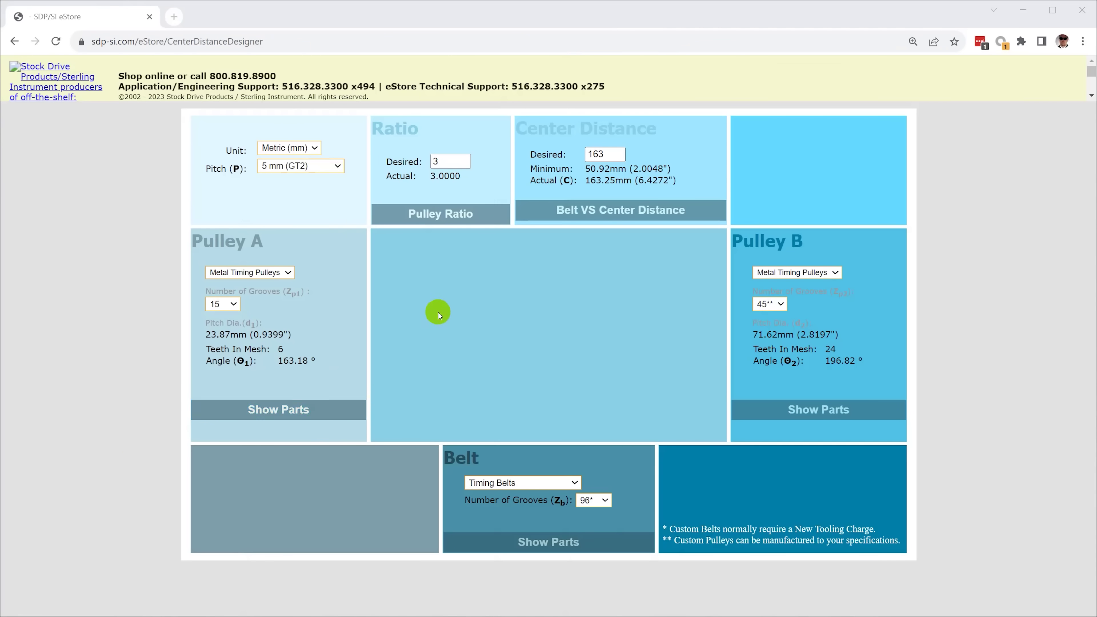
# - Choose the 5 mm GT2 belt pitch in the Center Distance Designer and clear a stray text selection
pyautogui.click(337, 168)
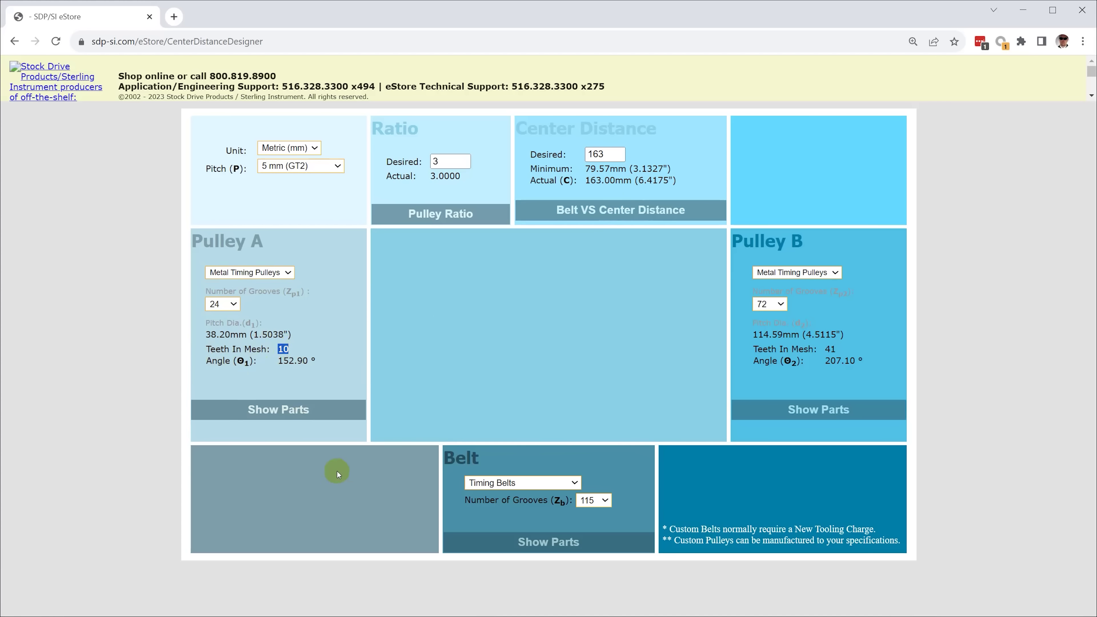
pyautogui.click(136, 367)
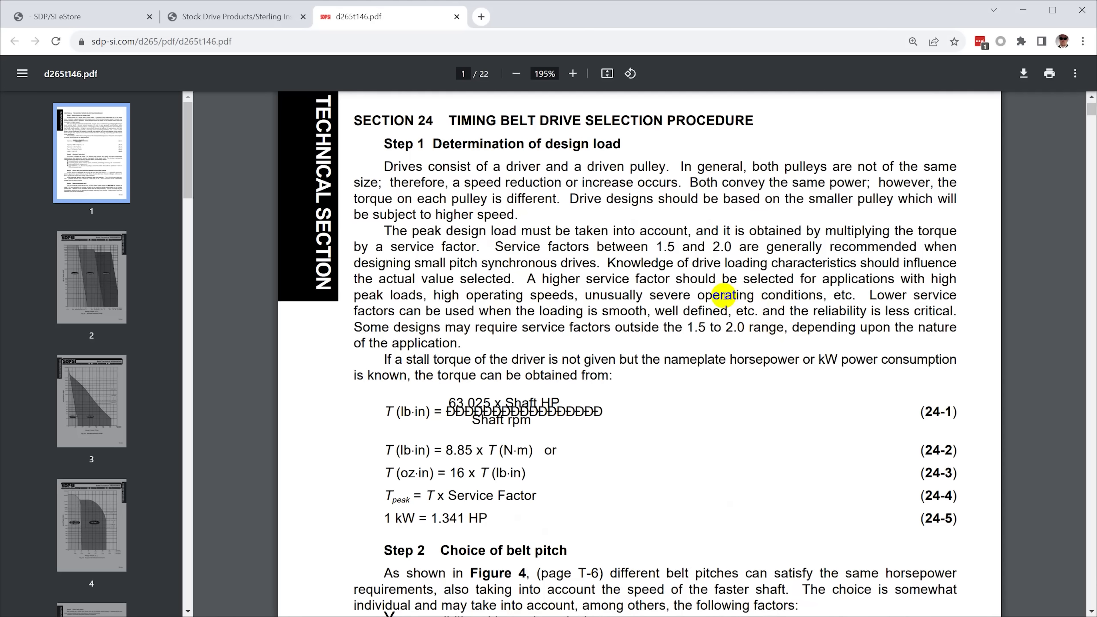
# - Scroll the d265t146.pdf catalogue to the 5 mm GT2 rated-torque table for 15 mm belts
pyautogui.scroll(-5, 722, 299)
pyautogui.scroll(-15, 723, 299)
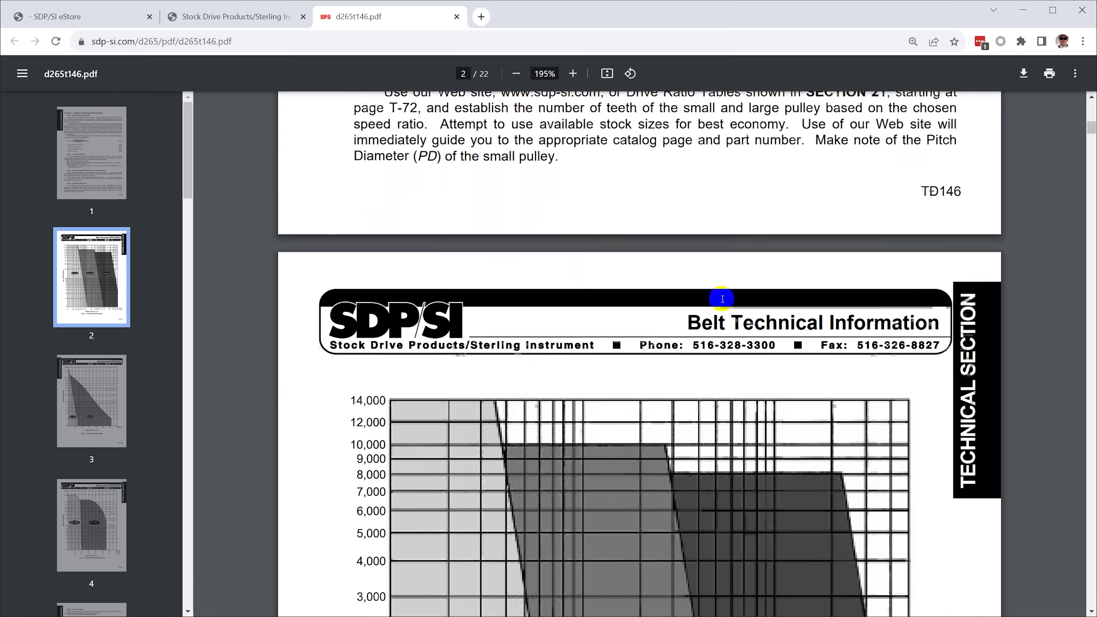
pyautogui.scroll(-5, 721, 306)
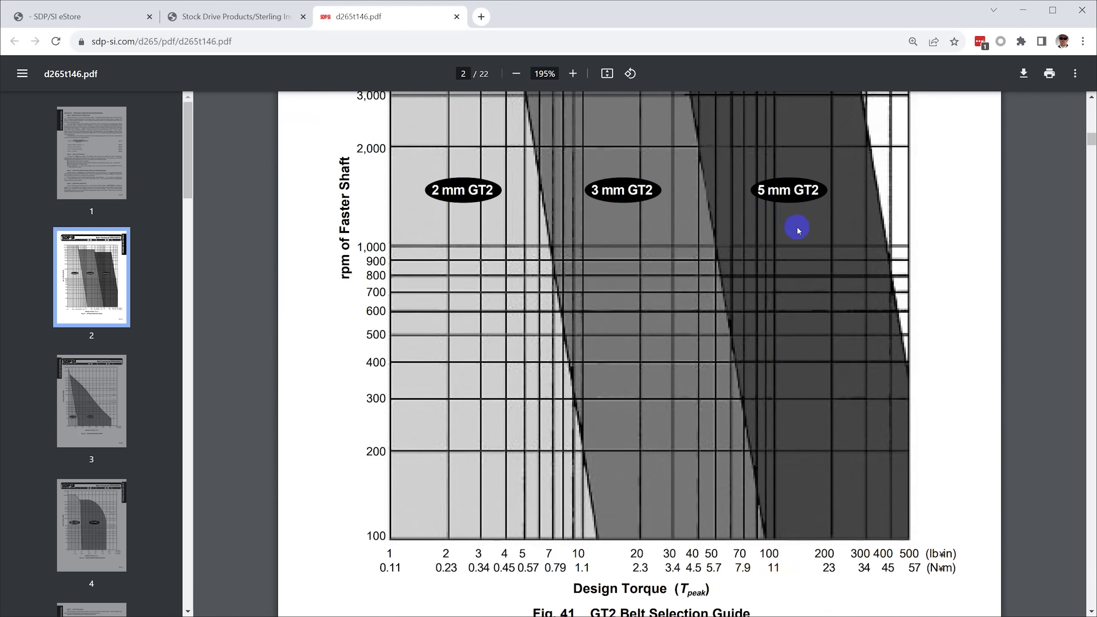
pyautogui.click(825, 191)
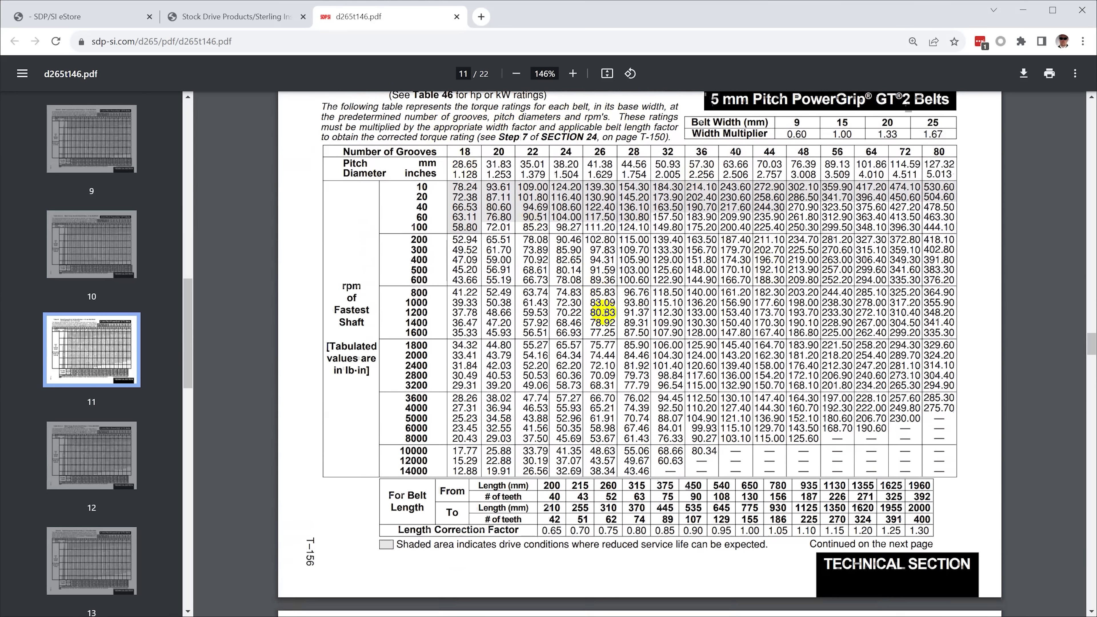
pyautogui.scroll(-15, 604, 312)
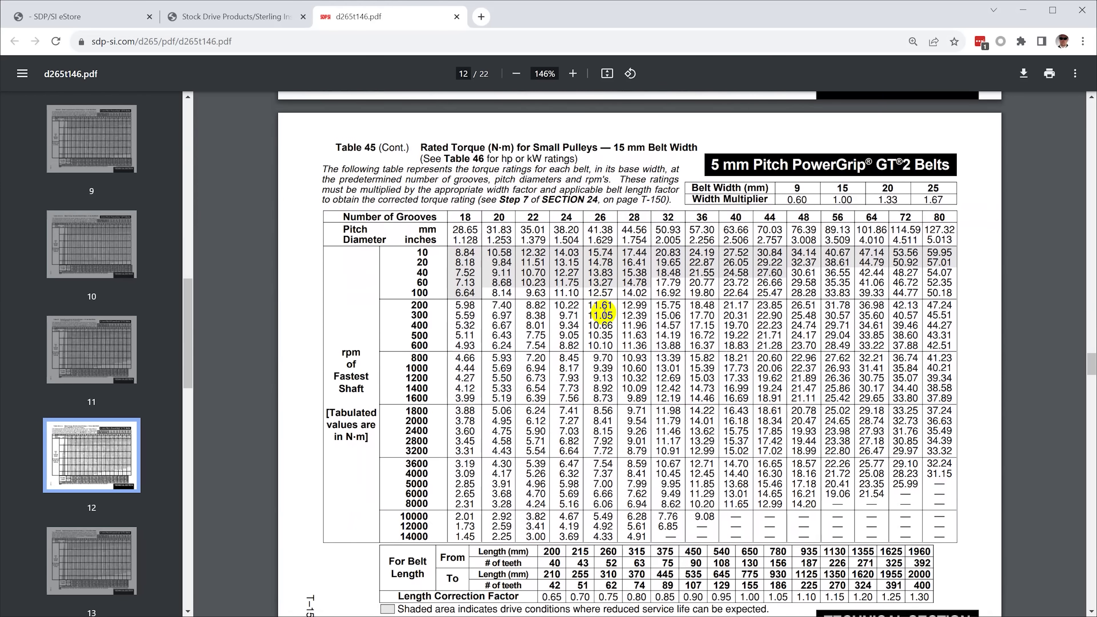
pyautogui.moveTo(1093, 365); pyautogui.dragTo(1092, 368)
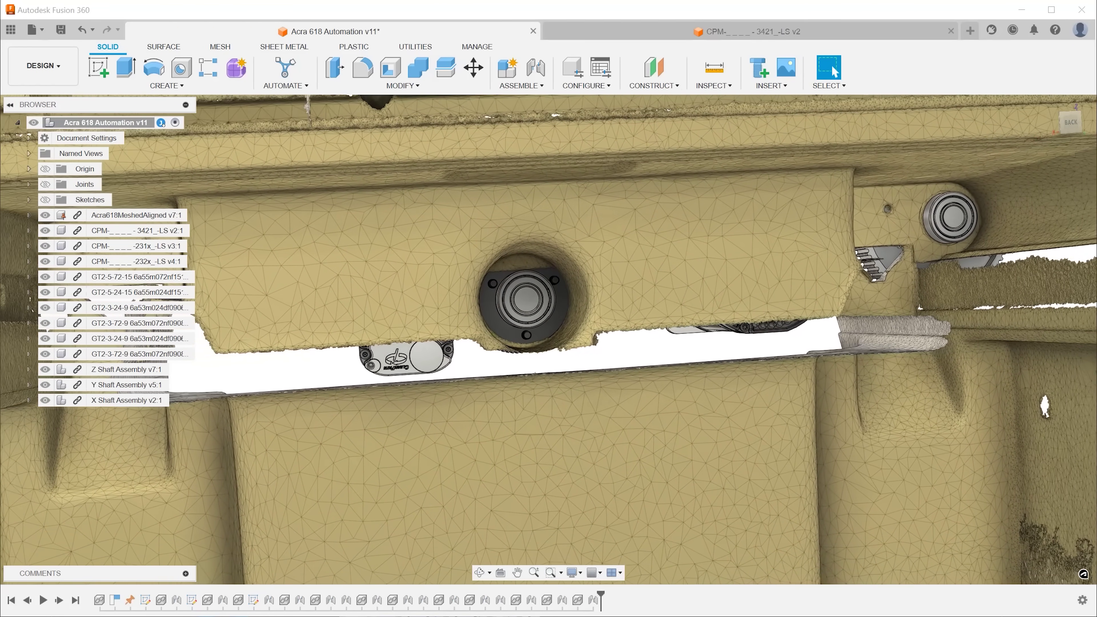
# - Apply Auto Hole Filling to the scanned grinder mesh in EXStar
pyautogui.click(70, 443)
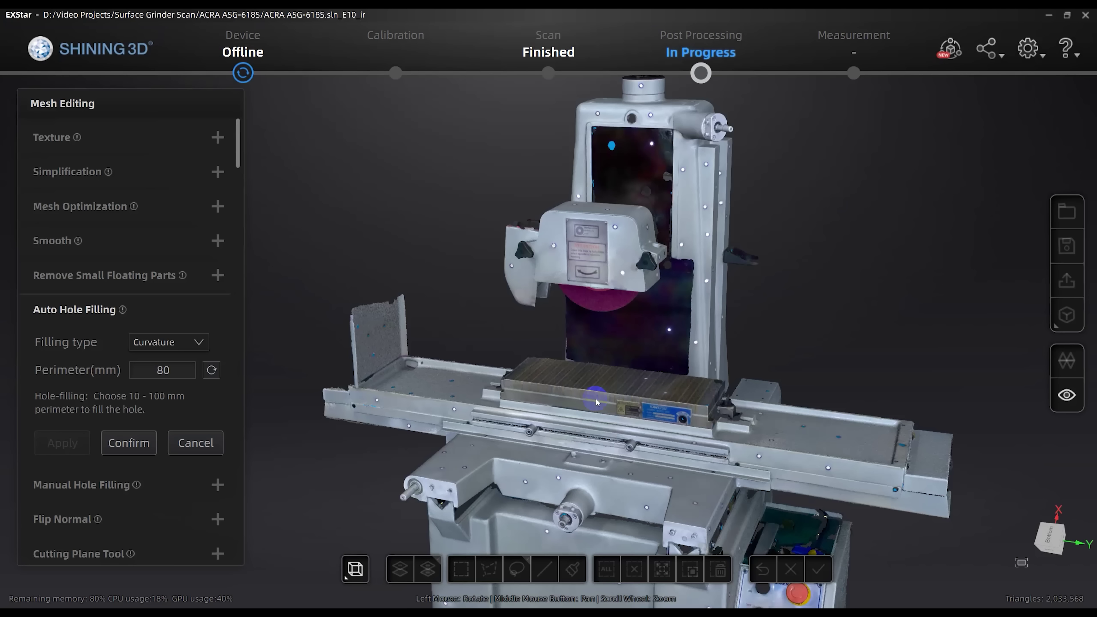
# - Rotate the hole-filled grinder mesh to inspect another side
pyautogui.moveTo(532, 410); pyautogui.dragTo(645, 281)
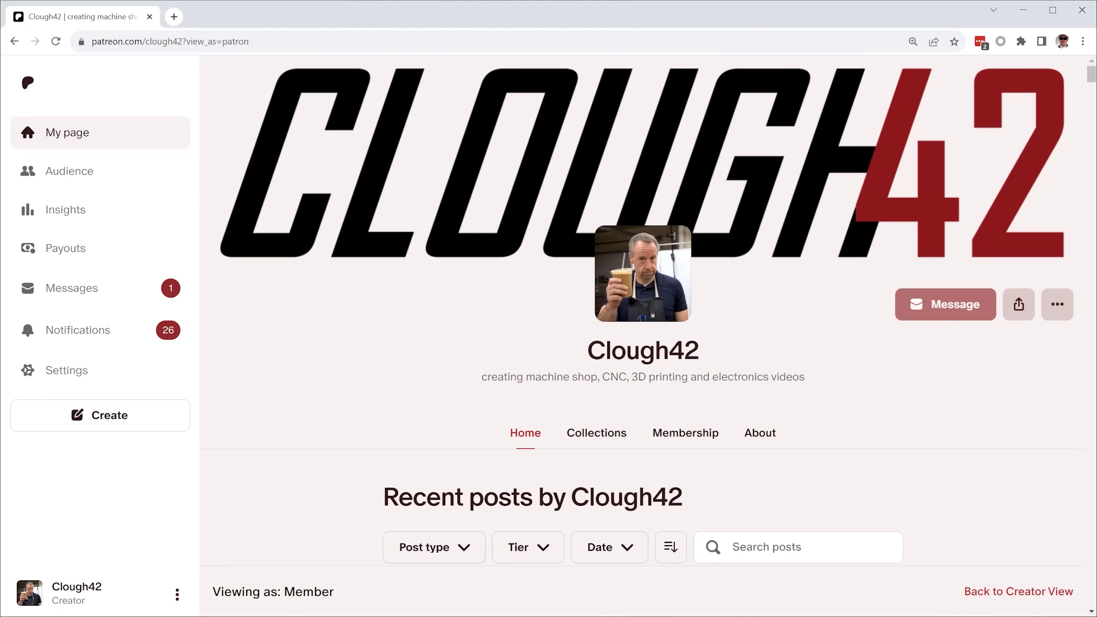
# - Scroll the Surface Grinder Automation topic and enlarge the six-scan grinder screenshot
pyautogui.scroll(-10, 1086, 402)
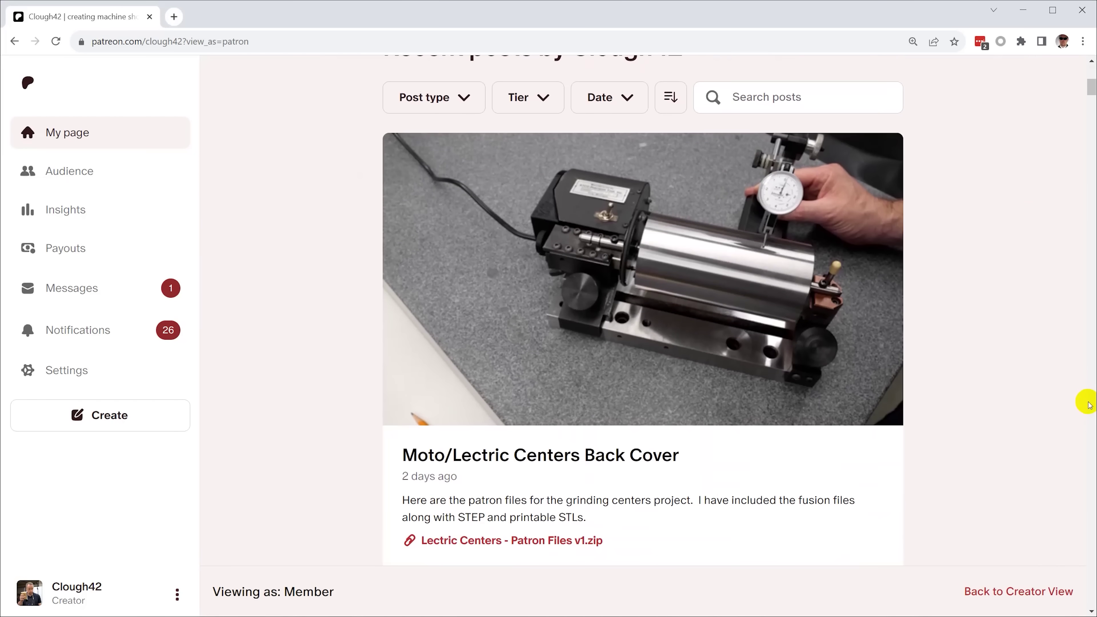
pyautogui.scroll(-12, 1087, 403)
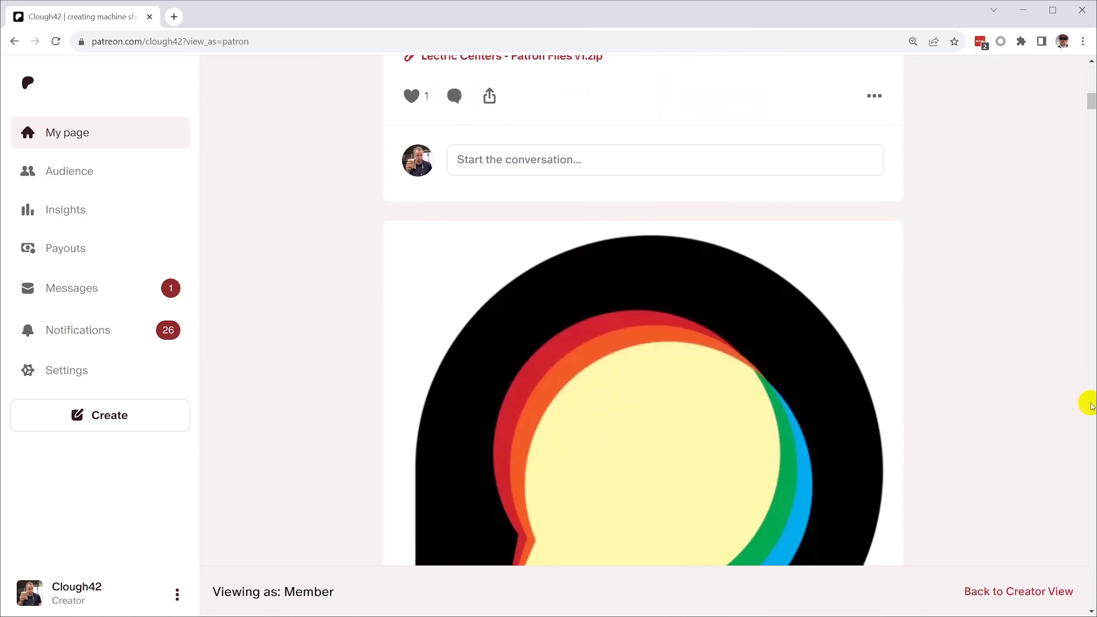
pyautogui.scroll(-4, 1089, 405)
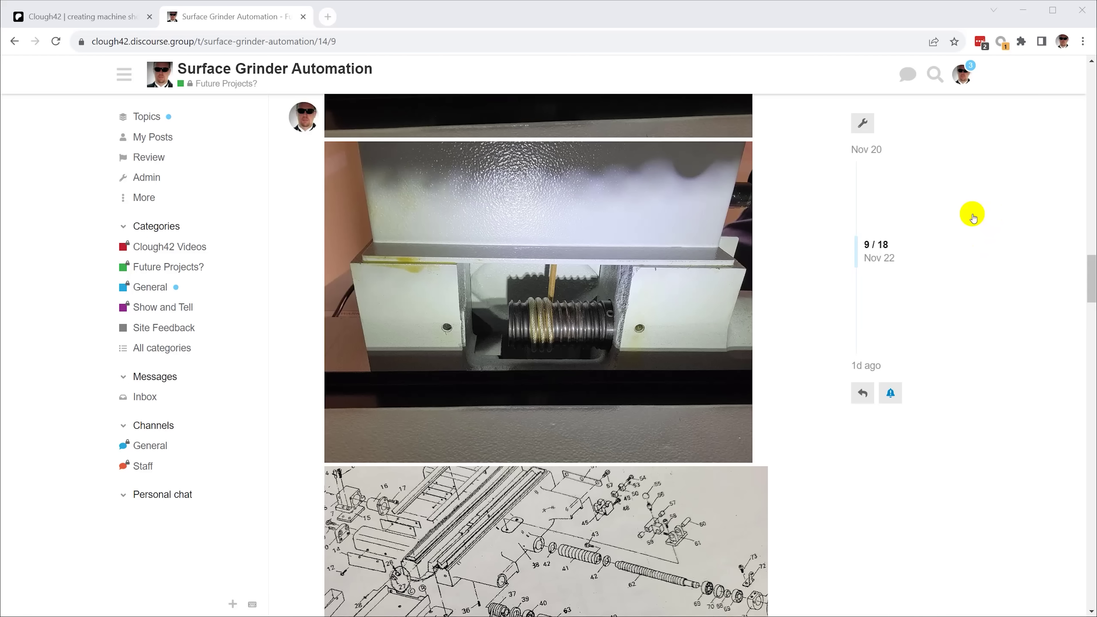
pyautogui.scroll(-15, 974, 217)
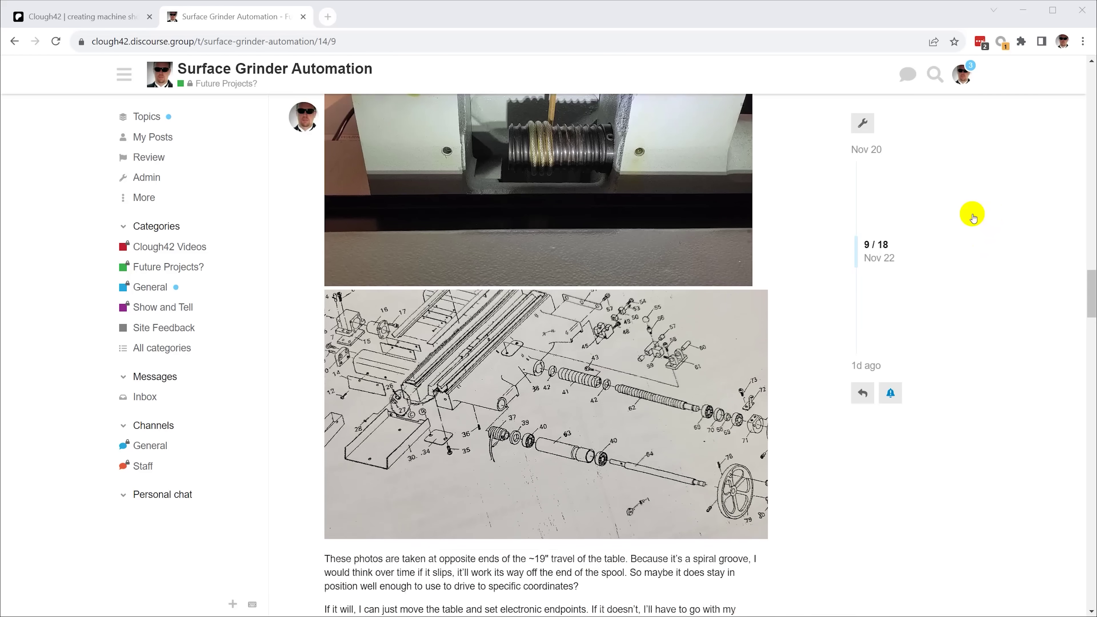
pyautogui.scroll(-3, 974, 217)
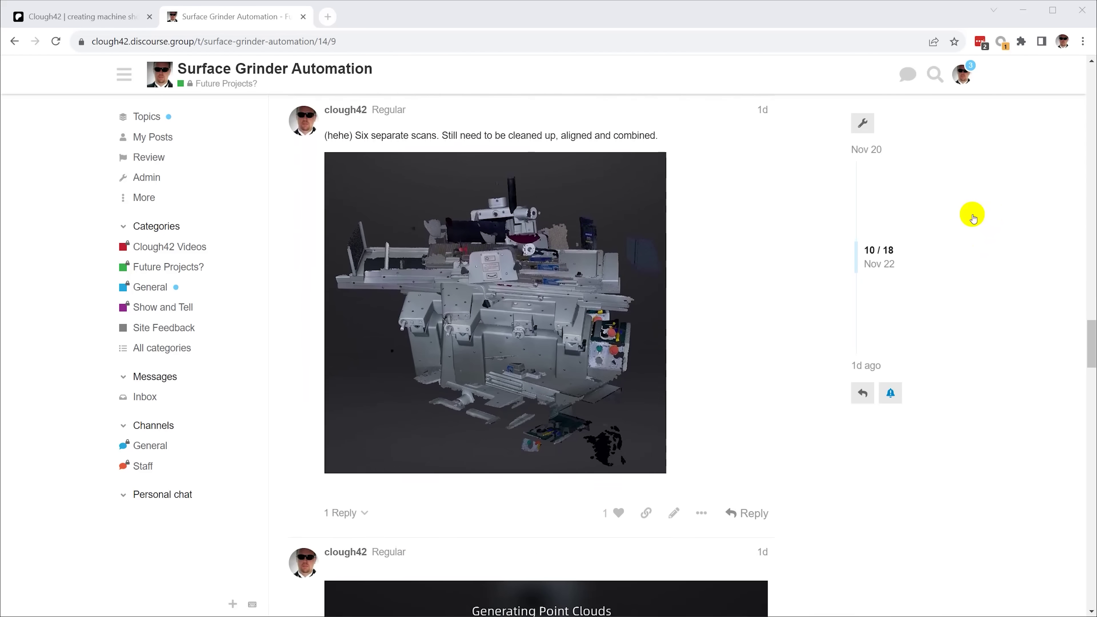
pyautogui.click(531, 288)
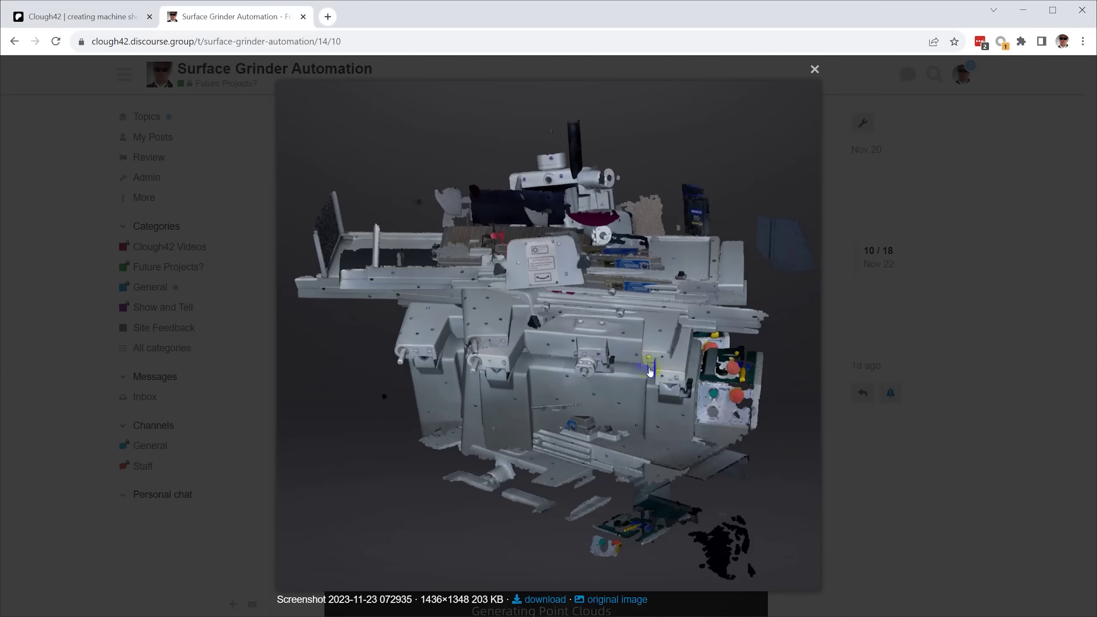